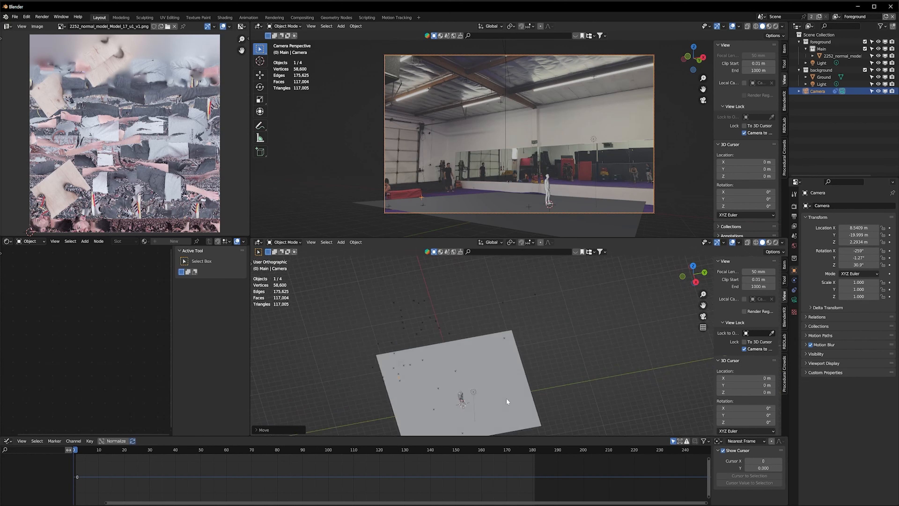
- Move the camera about 1.5 m along X and 1.66 m along Y over the ground plane
key(g)
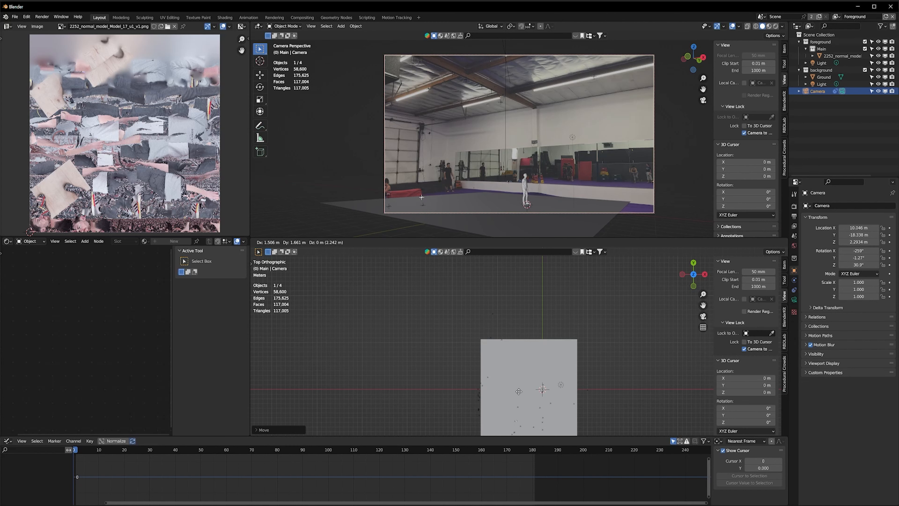
click(519, 391)
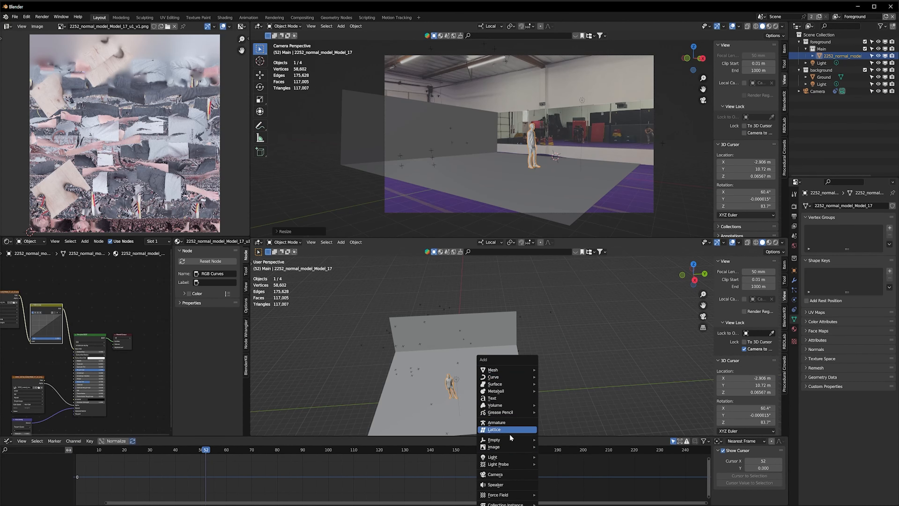
- Add a plane at the 3D cursor, rotate it 90° about X and scale it to match the wall mirror's height
click(556, 369)
key(r)
key(x)
key(9)
key(0)
key(Return)
key(s)
click(424, 361)
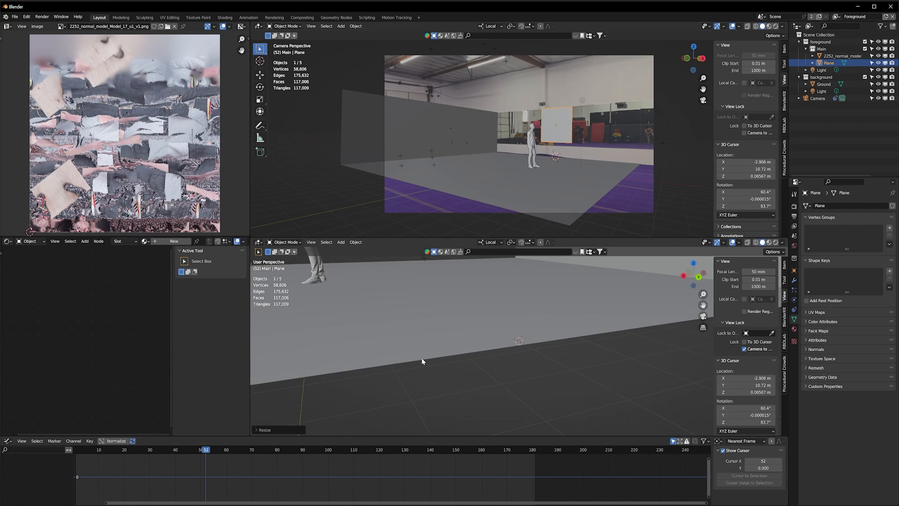
- Stretch the upright plane along X so it spans the full length of the mirrored wall
key(s)
key(x)
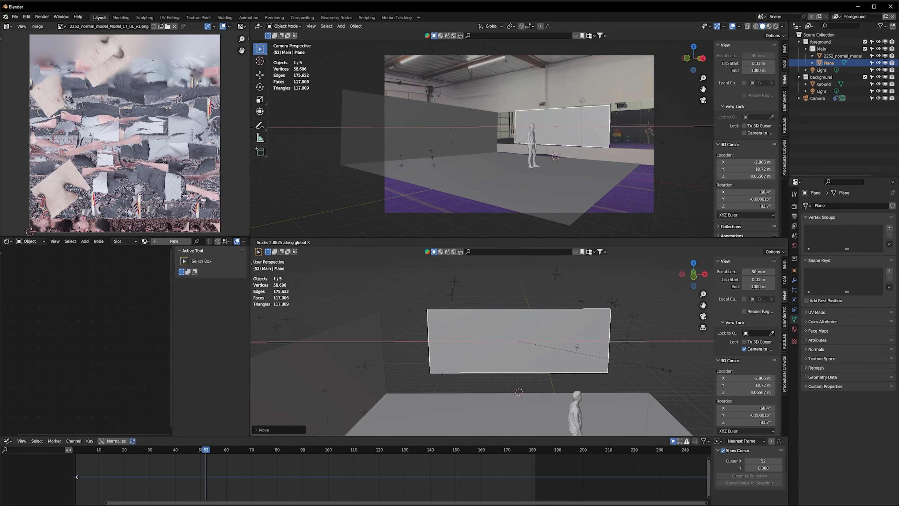
click(690, 370)
- Divide the wall plane with six vertical loop cuts
key(Tab)
key(ctrl+r)
scroll(529, 317, up, 5)
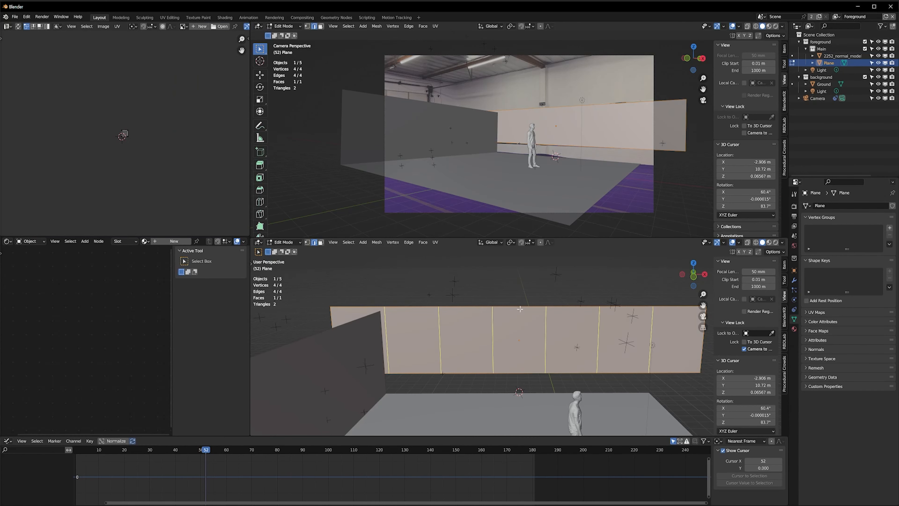
click(528, 316)
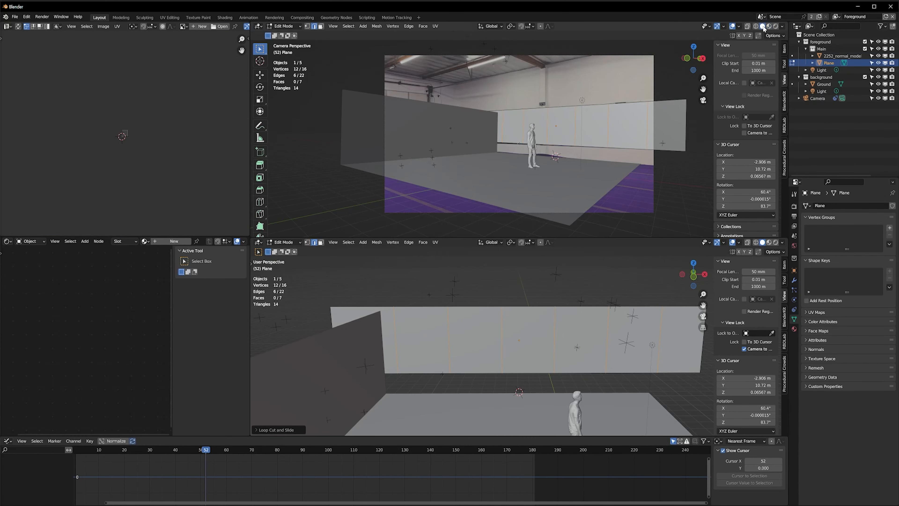
- Compare the divided plane with the mirror panels in the footage and hide the selected parts of the plane
click(879, 63)
scroll(592, 145, up, 5)
shift+middle_drag(623, 160, 331, 201)
scroll(331, 201, down, 1)
click(879, 63)
drag(593, 134, 571, 134)
key(h)
key(alt+h)
click(445, 134)
key(h)
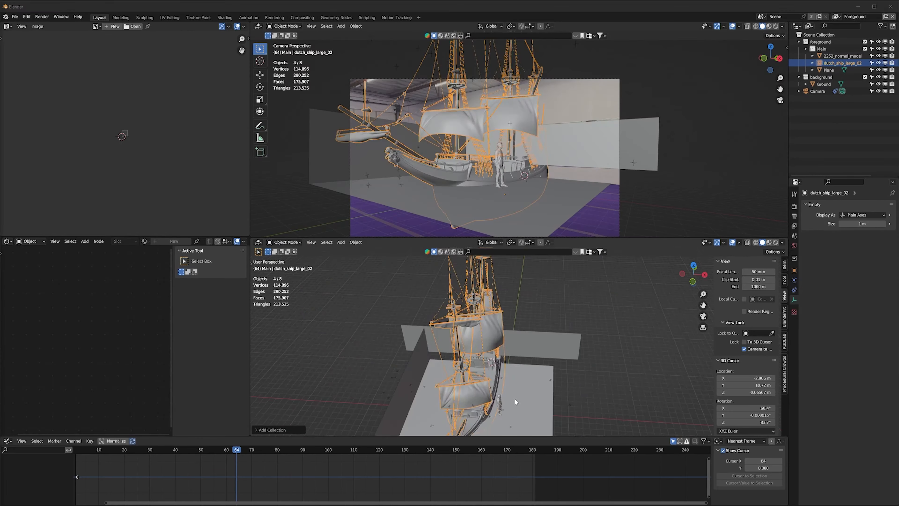
- Scale, rotate and reposition the Dutch ship model over the gym floor, and preview the camera view with rendered shading
key(s)
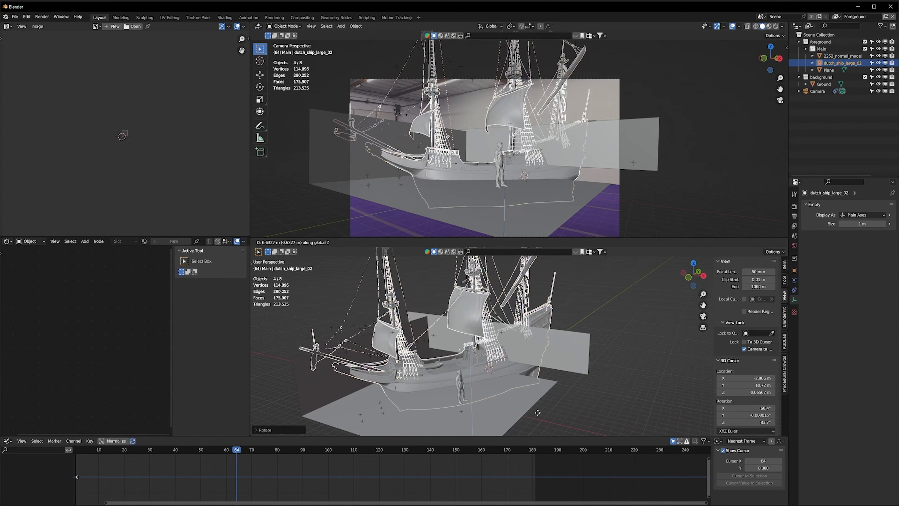
click(519, 394)
key(r)
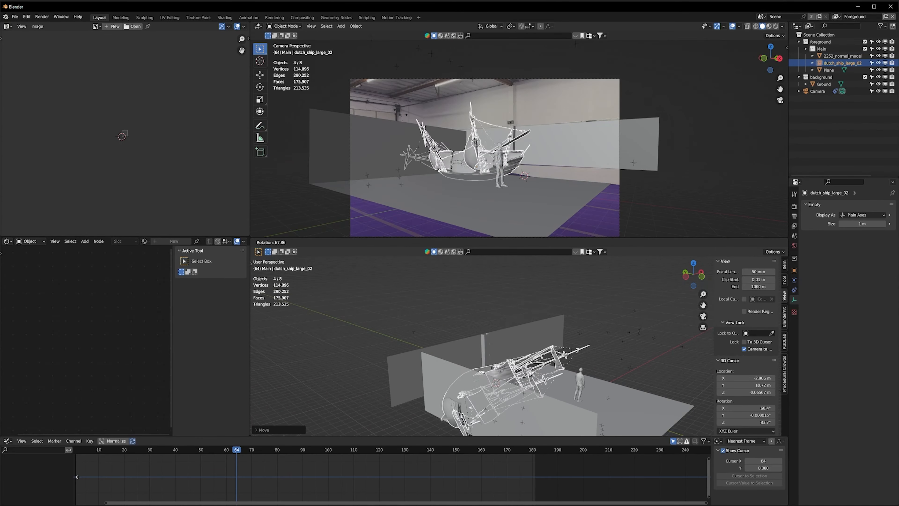
click(520, 363)
key(g)
middle_drag(519, 363, 568, 365)
click(776, 26)
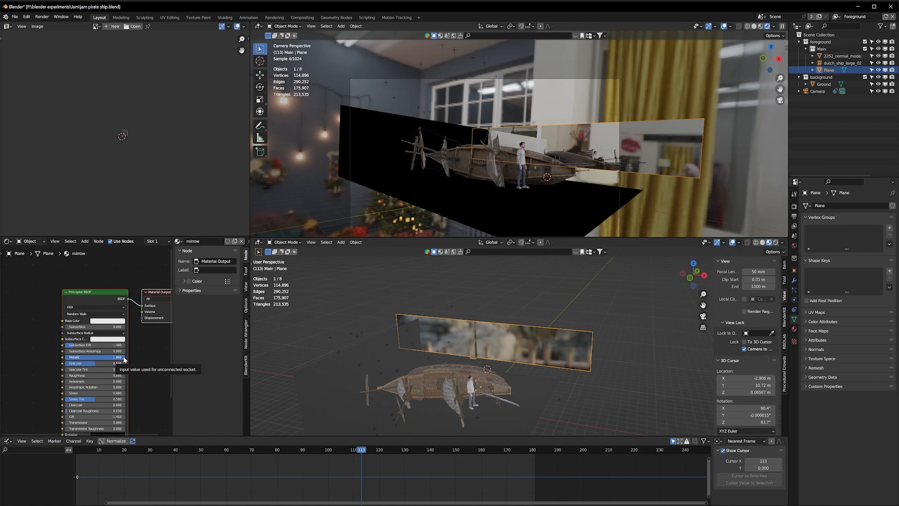
- Move the Ground object from the background into the foreground collection and disable Diffuse ray visibility on the mirror plane
click(823, 84)
drag(824, 85, 822, 49)
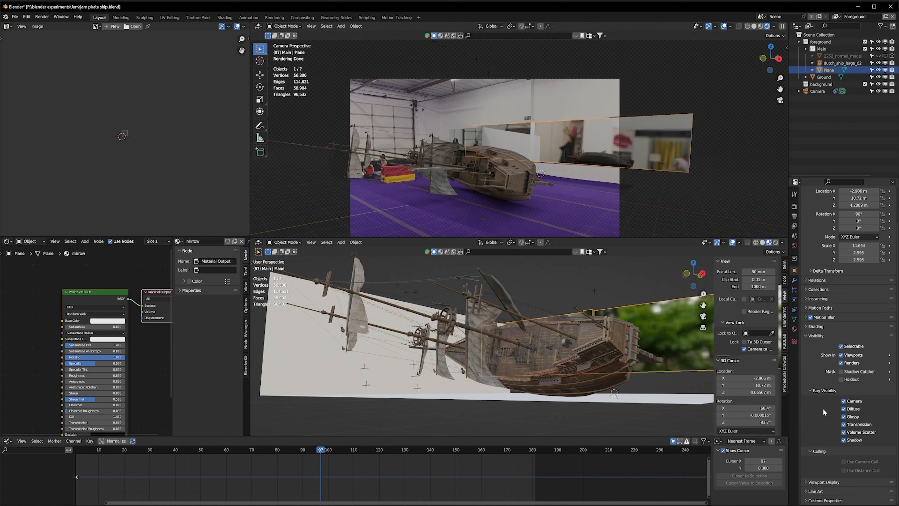
click(845, 409)
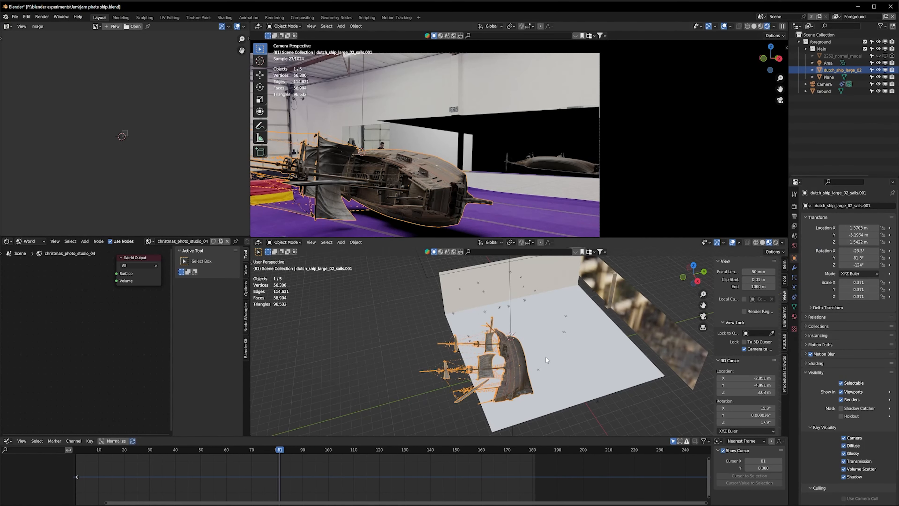
- Add a Mirror modifier to the ship using only the Z axis, with the wall plane as the mirror object
click(794, 279)
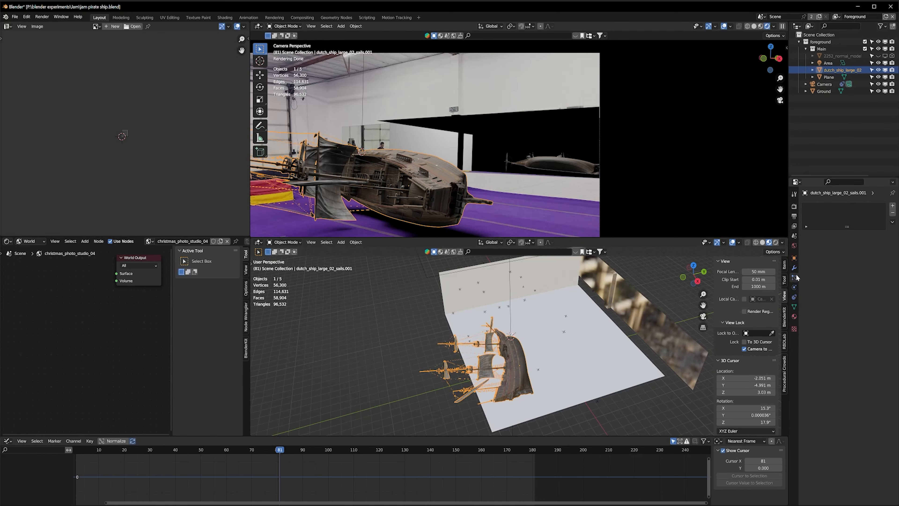
click(794, 267)
click(828, 206)
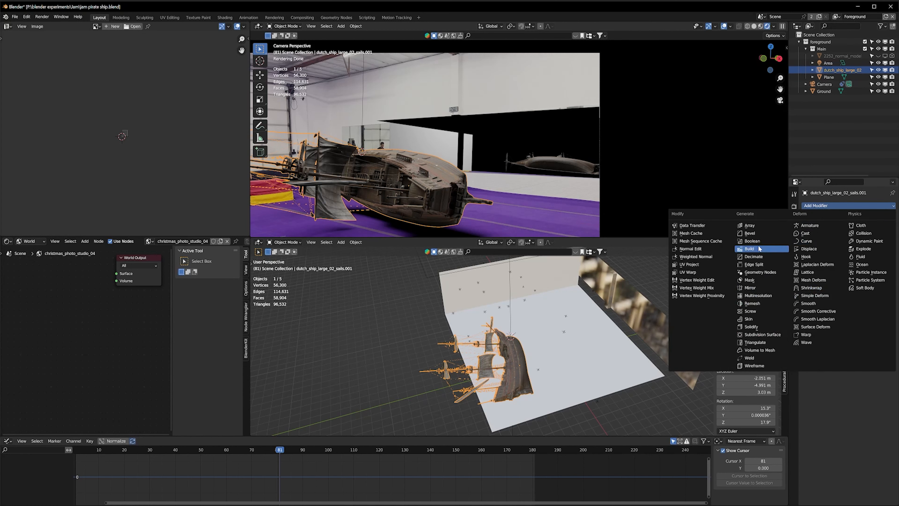
click(757, 290)
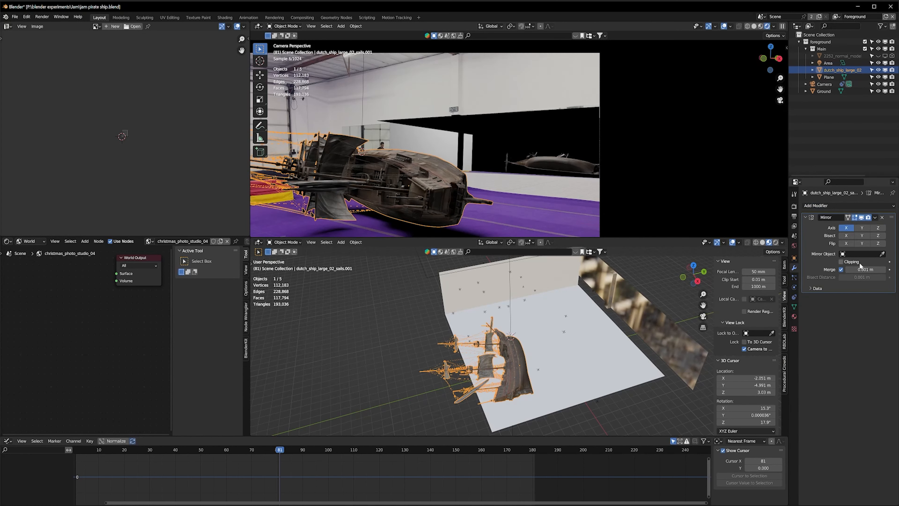
click(878, 229)
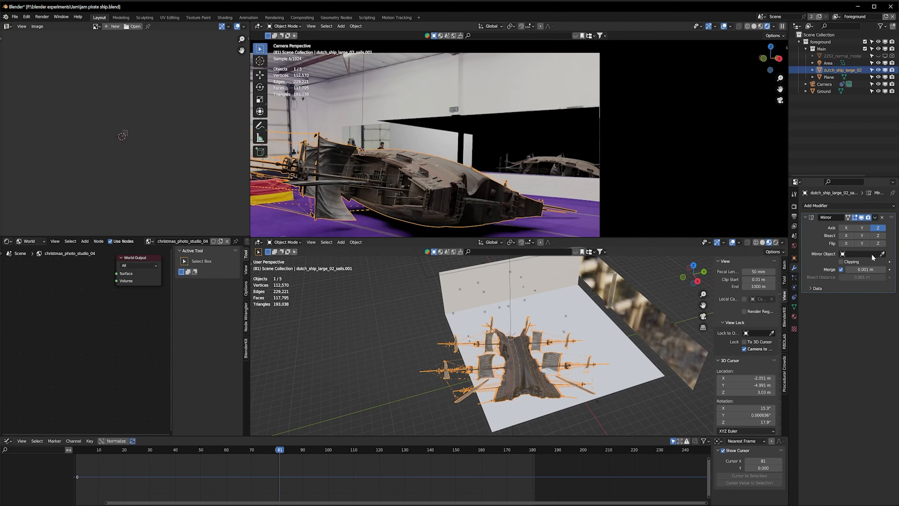
click(883, 253)
click(644, 319)
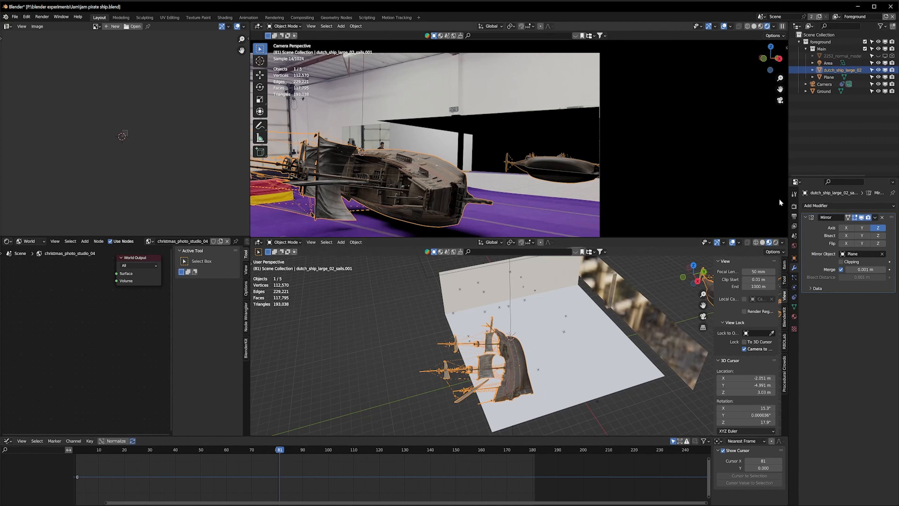
click(856, 218)
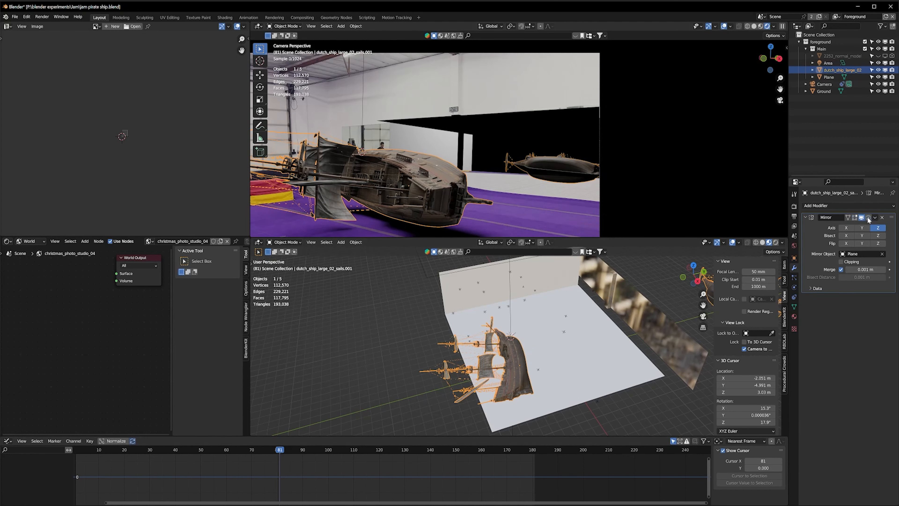
click(855, 218)
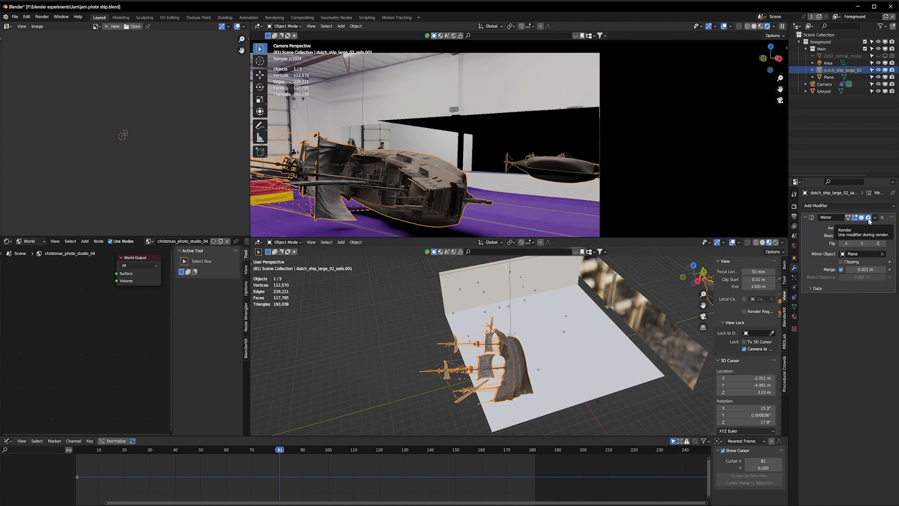
- Place the 3D cursor at the floor edge below the mirror and add a plane there rotated 90° about X
middle_drag(531, 354, 637, 383)
shift+right_click(651, 391)
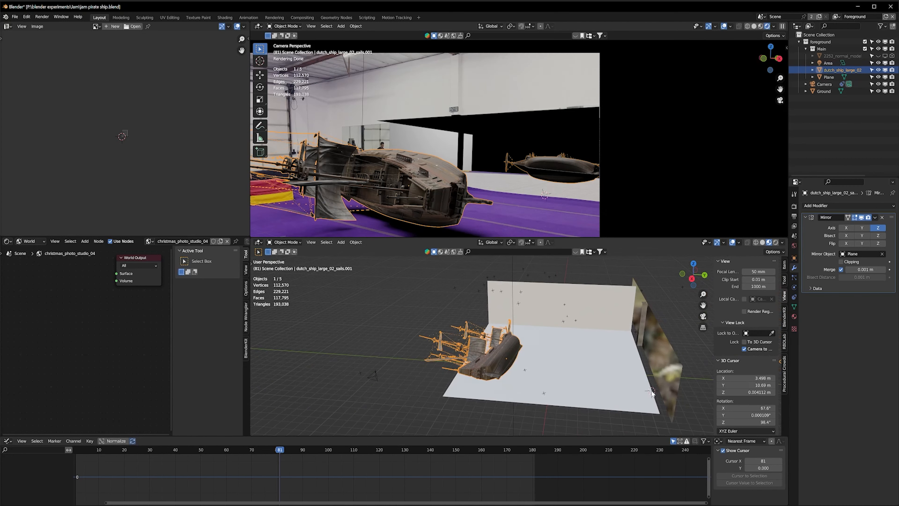
key(shift+a)
mouse_move(638, 314)
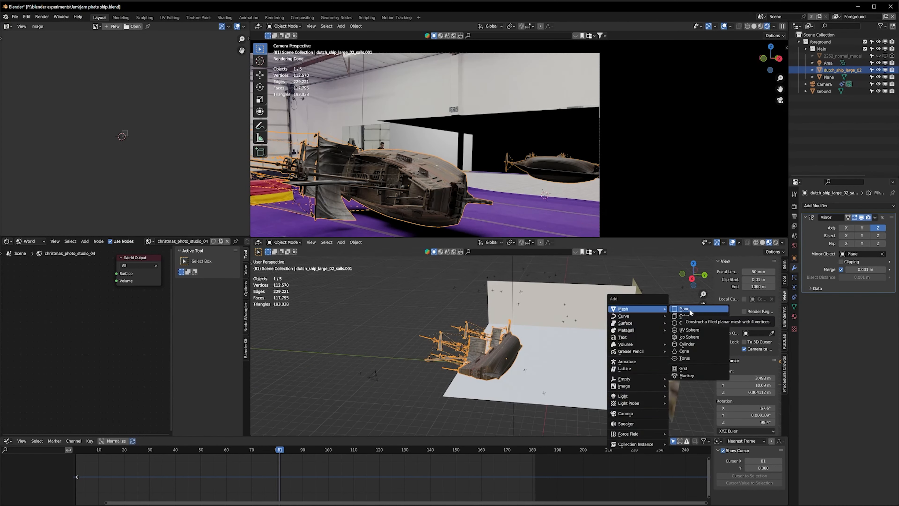
click(689, 309)
key(r)
key(x)
key(9)
key(0)
key(Return)
- Raise the new plane along Z and stretch it along X to a scale of about 15 to cover the low wall
middle_drag(548, 379, 630, 361)
key(g)
key(z)
click(631, 368)
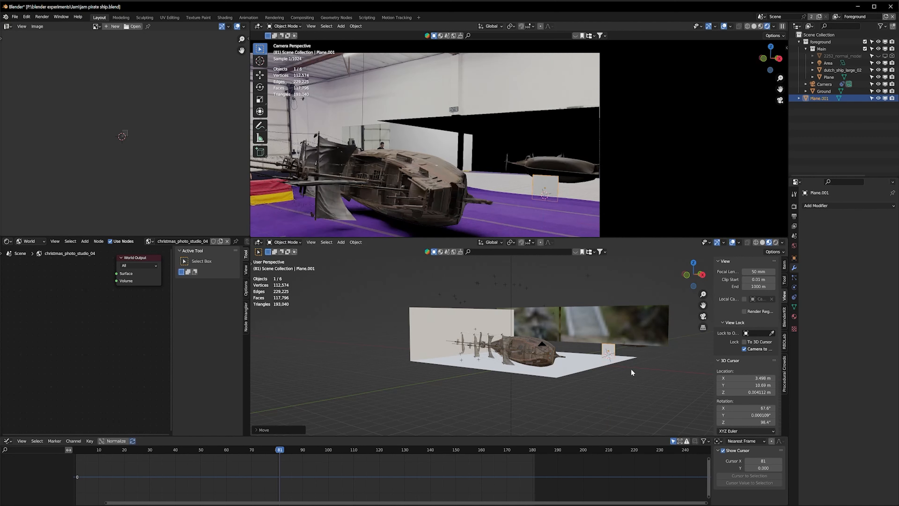
key(s)
key(x)
click(492, 247)
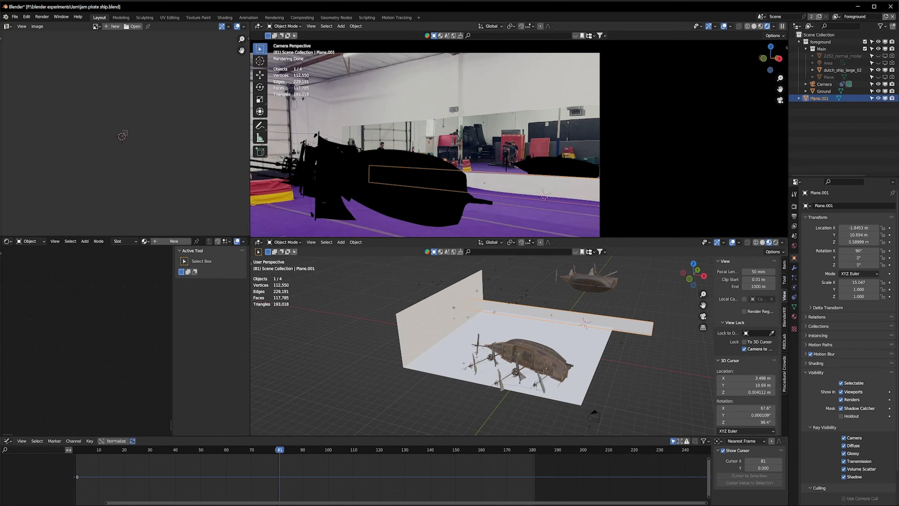
- Set the provence_studio world environment's rotation to about 53.1
drag(372, 132, 489, 136)
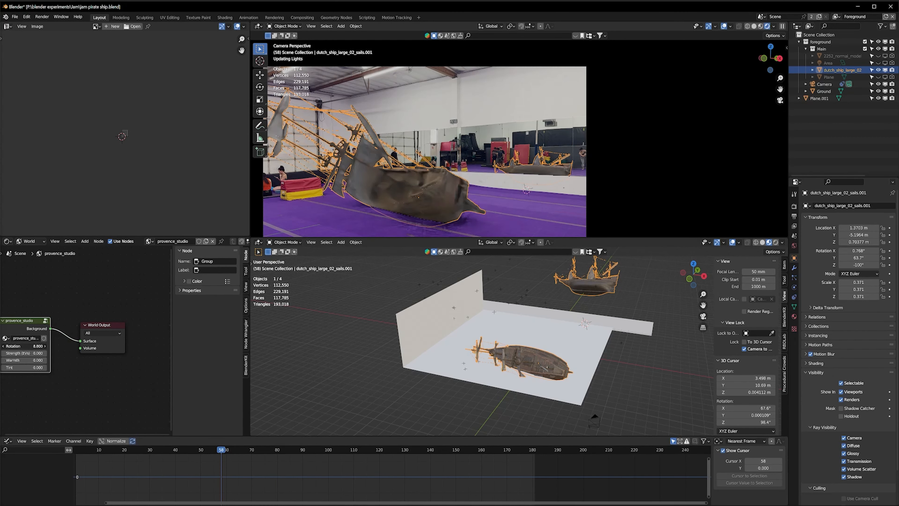
drag(24, 346, 121, 347)
middle_drag(63, 318, 66, 319)
- Try a strength of 0.8 EV on the world environment and reset it to 0
drag(26, 353, 30, 353)
click(25, 353)
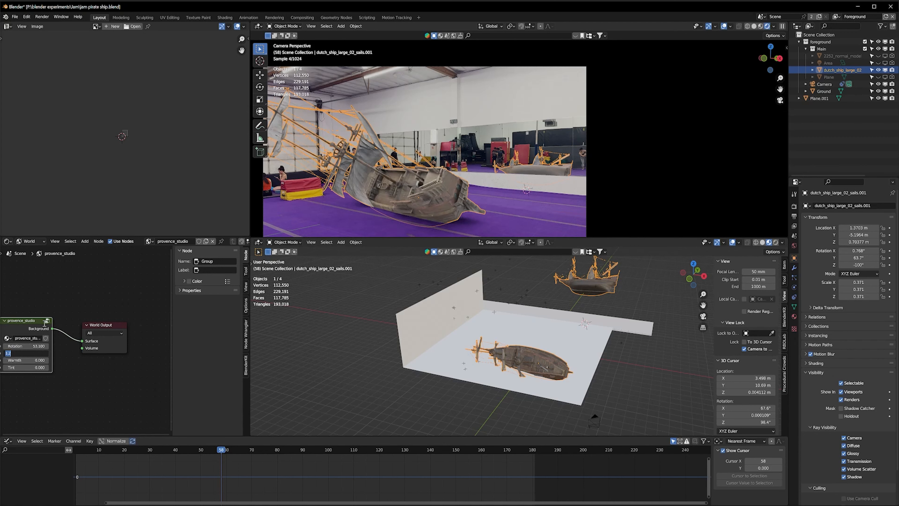
text(8)
key(BackSpace)
text(.8)
key(Return)
double_click(26, 353)
text(0)
key(Return)
- Enlarge the ship to a scale of about 0.452 and raise it slightly along the Z axis
middle_drag(581, 340, 520, 330)
key(s)
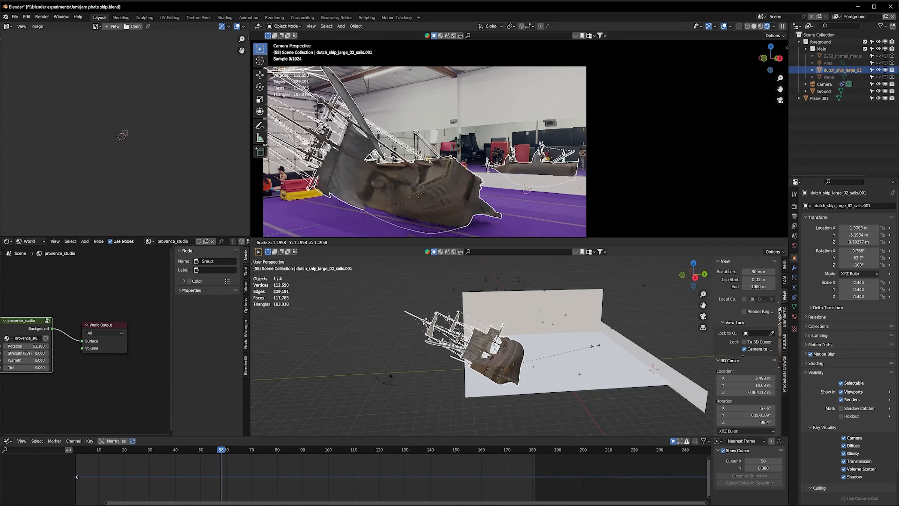
click(599, 307)
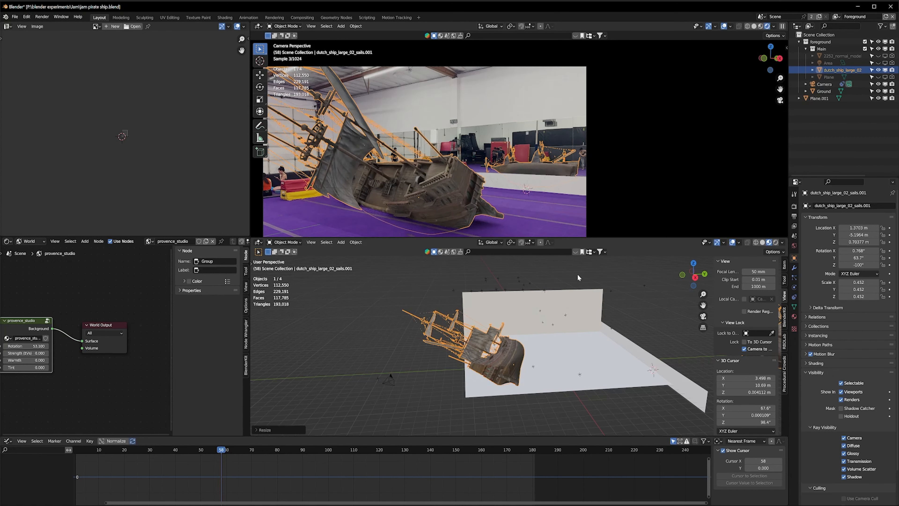
key(g)
key(z)
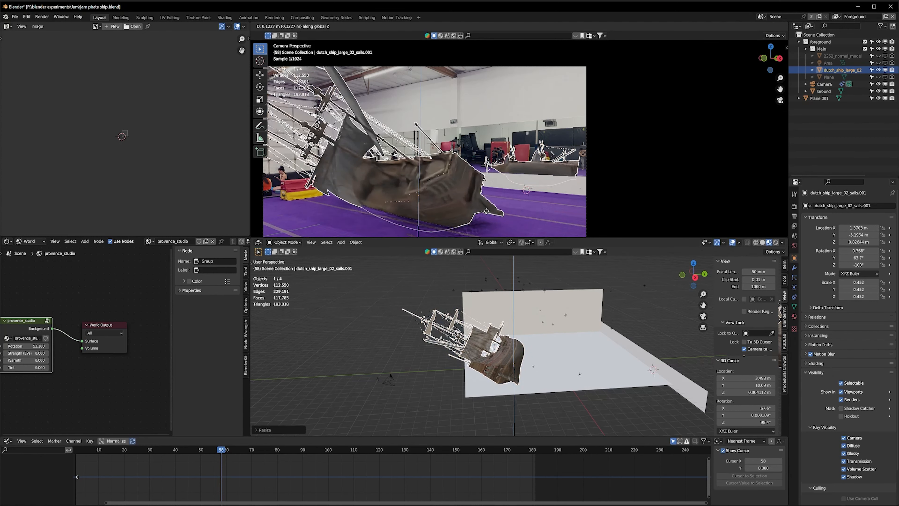
click(487, 215)
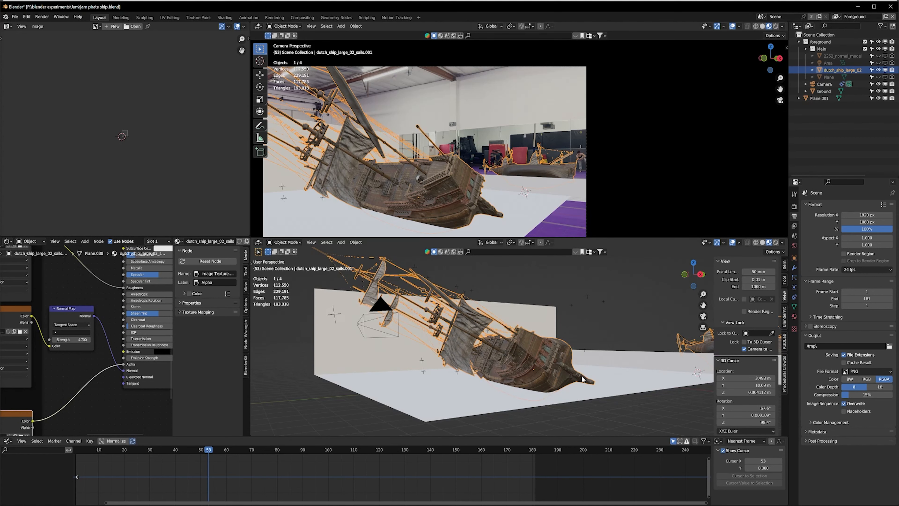
- Insert a ColorRamp after the sails' roughness texture and move the black stop of the hull's ColorRamp to about 0.236
scroll(589, 388, down, 5)
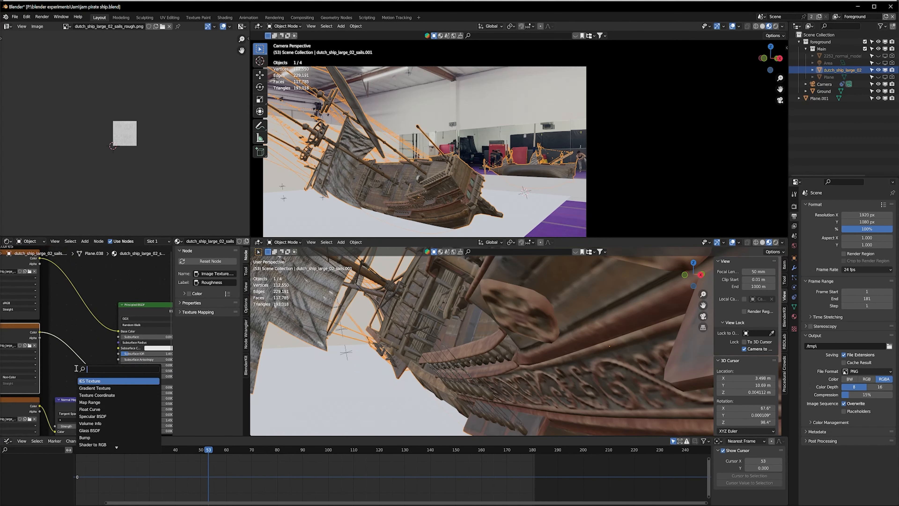
text(color ramp)
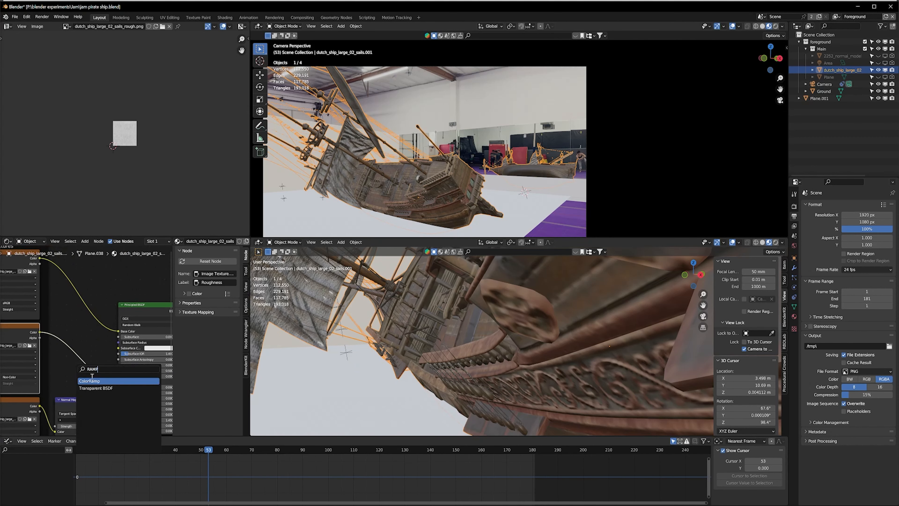
key(Return)
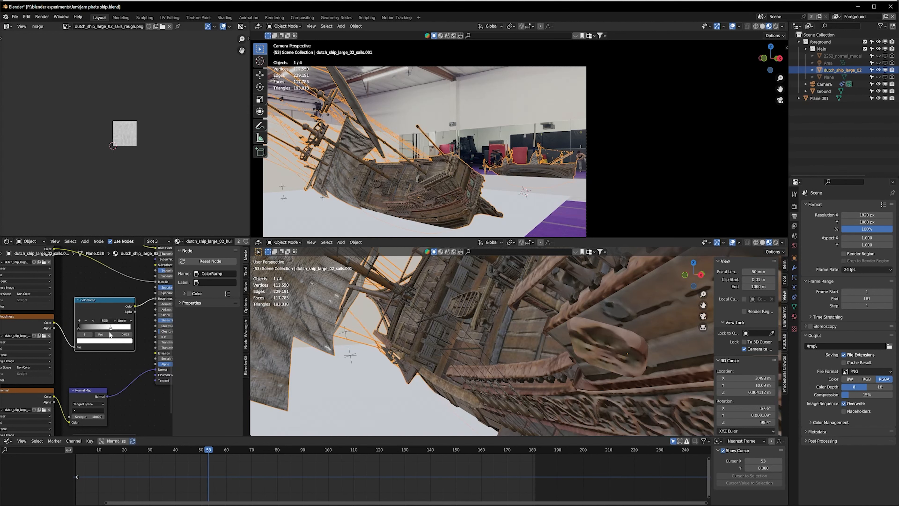
drag(79, 330, 93, 333)
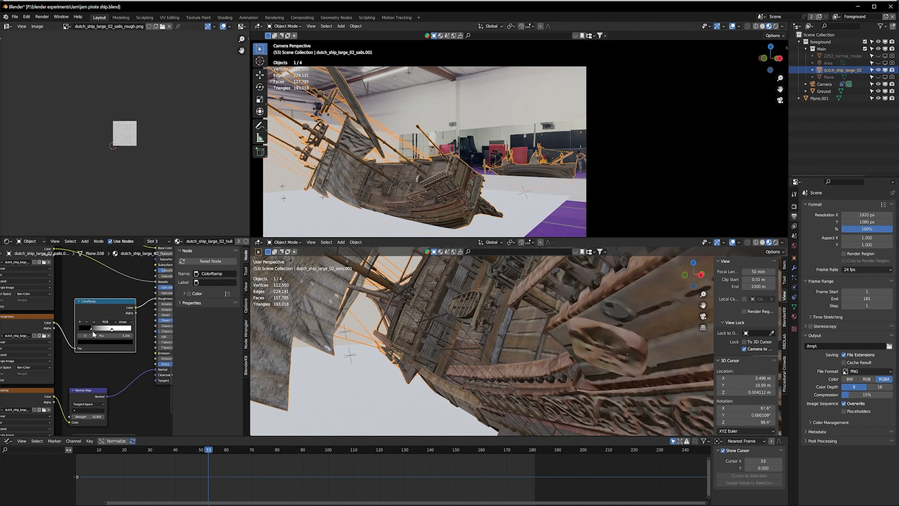
- Swap the ship's rigging, hull and sails materials to higher-resolution textures from the asset library
click(169, 242)
click(169, 265)
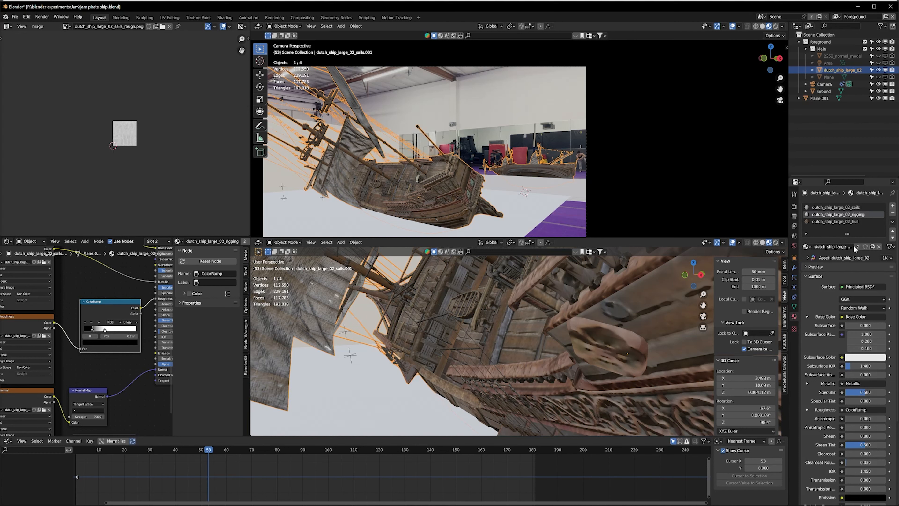
click(886, 257)
click(851, 222)
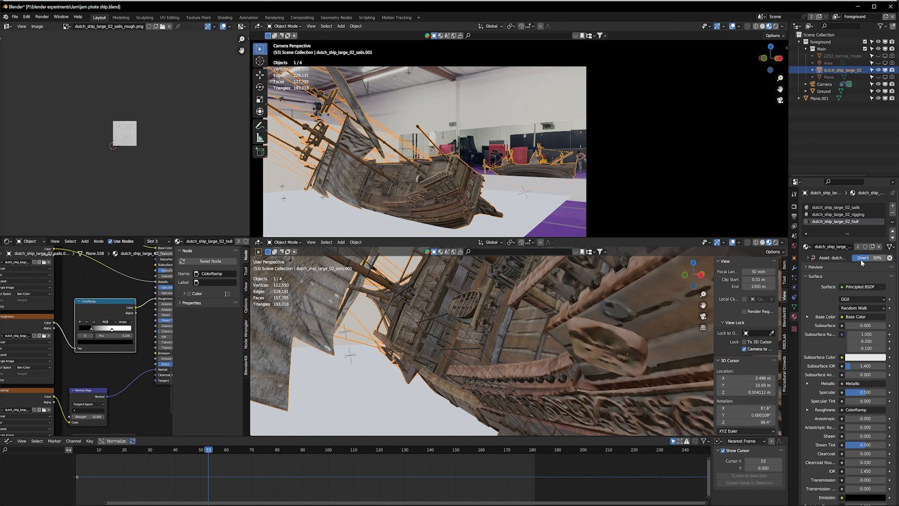
click(848, 208)
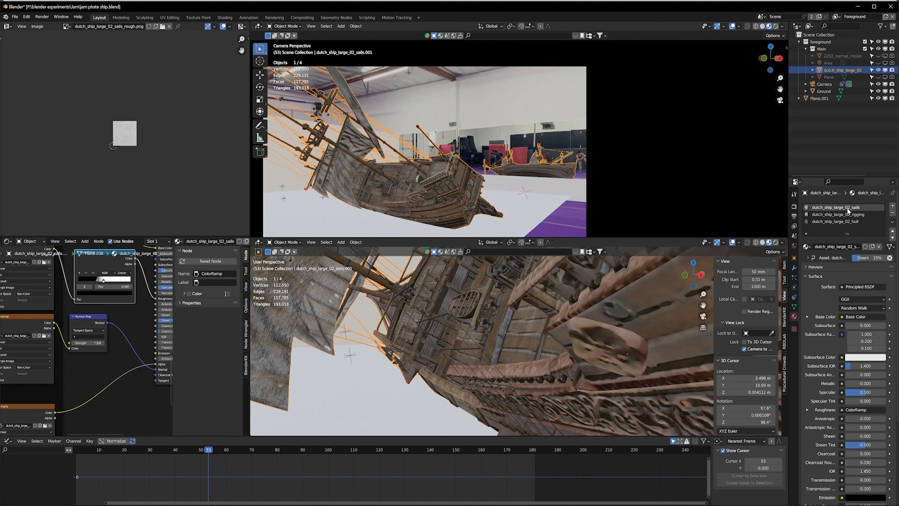
click(885, 258)
click(884, 274)
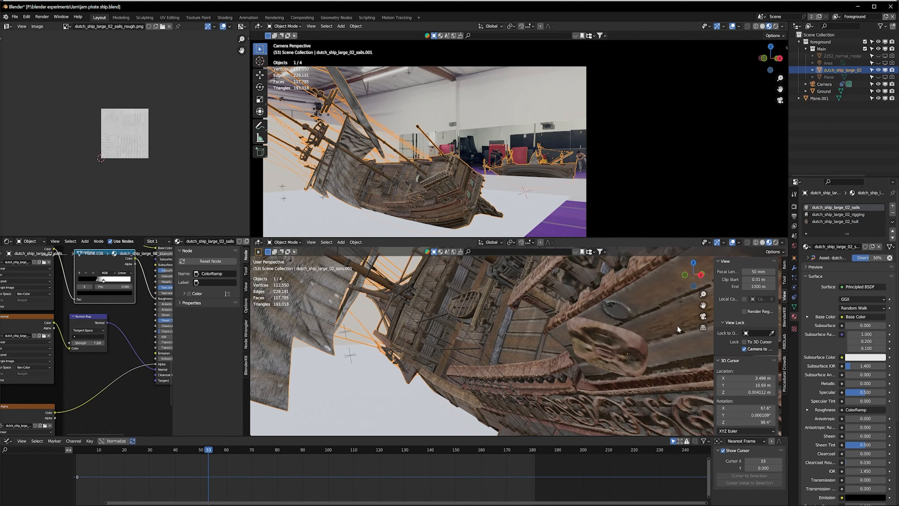
- Set the render output path to the PIRATE RENDER folder inside the project's jam directory
click(794, 216)
click(889, 347)
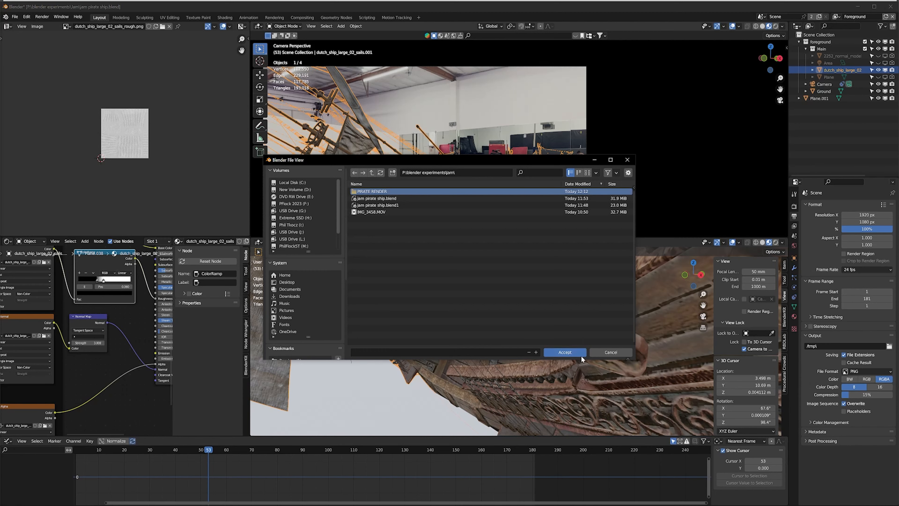
click(580, 354)
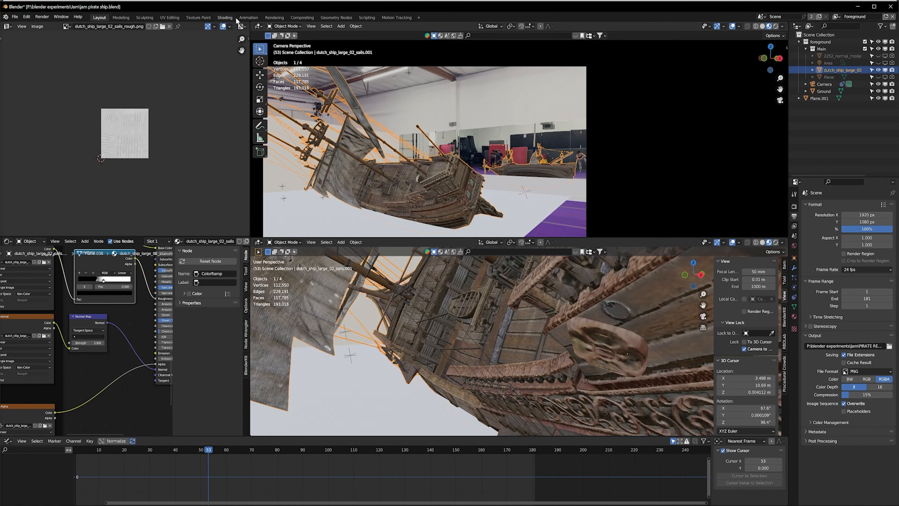
- Add a File Output node in the compositor and feed it the Image output of the Render Layers node that has the Shadow Catcher pass
click(302, 17)
key(shift+a)
text(out)
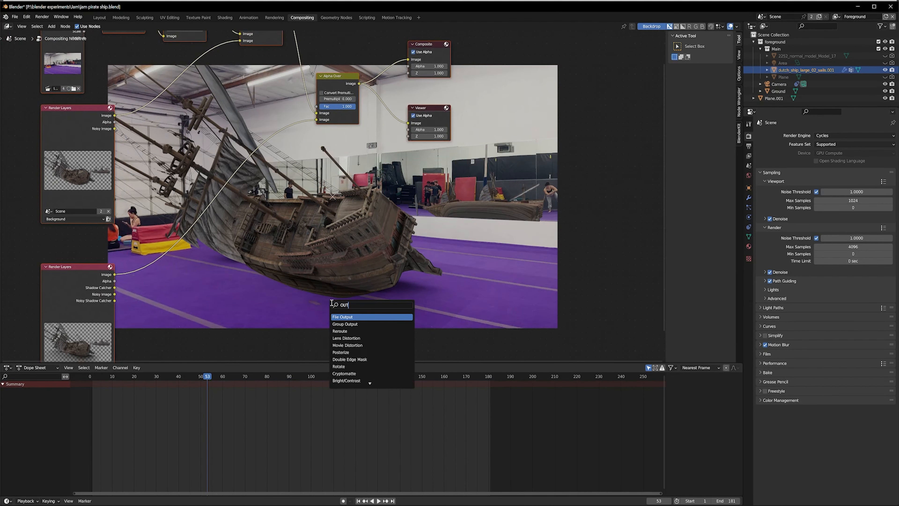
key(Return)
click(336, 294)
drag(114, 275, 323, 300)
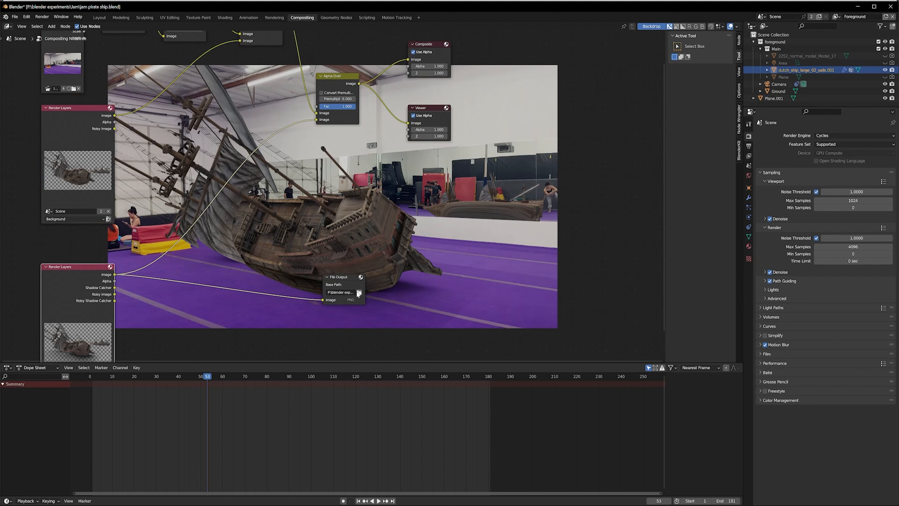
drag(347, 276, 348, 274)
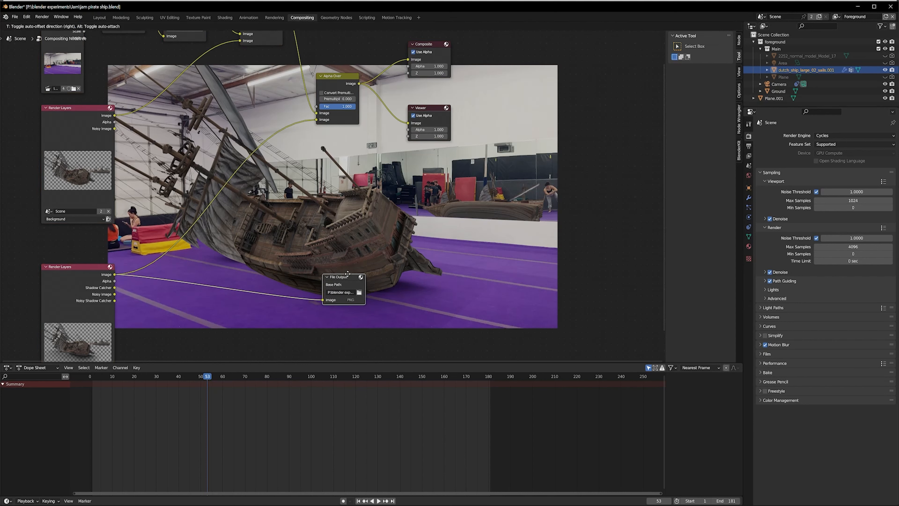